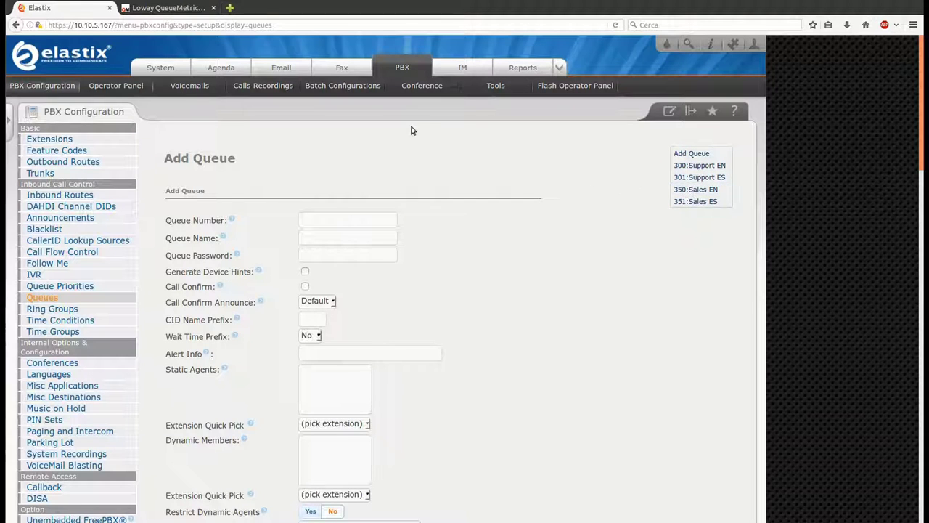
# Switch from Elastix to the Loway QueueMetrics home page
pyautogui.click(169, 8)
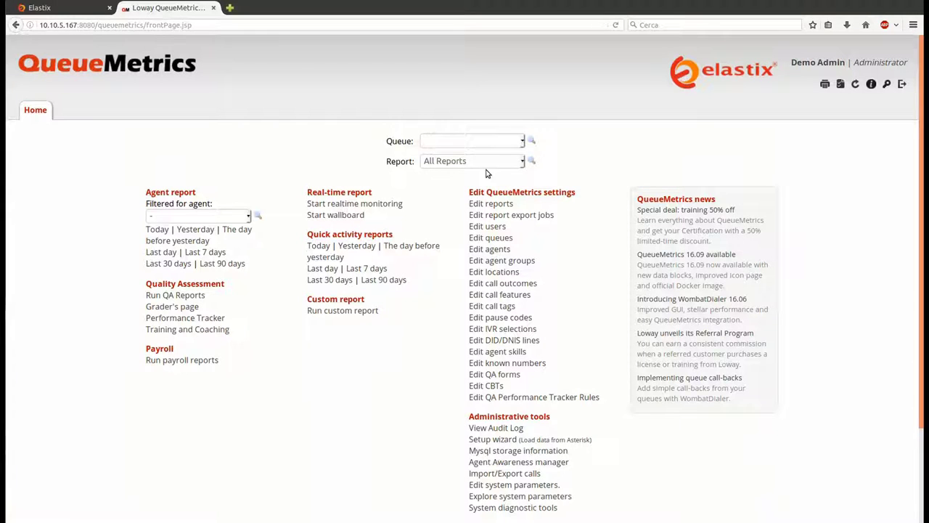
# Create the Support EN queue with queue number 300 and save it
pyautogui.click(498, 239)
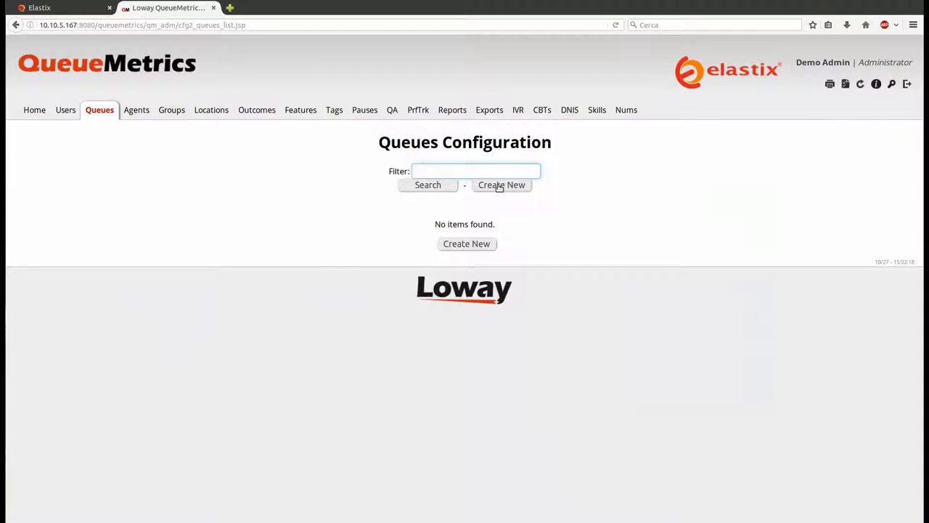
pyautogui.click(501, 185)
pyautogui.write('S')
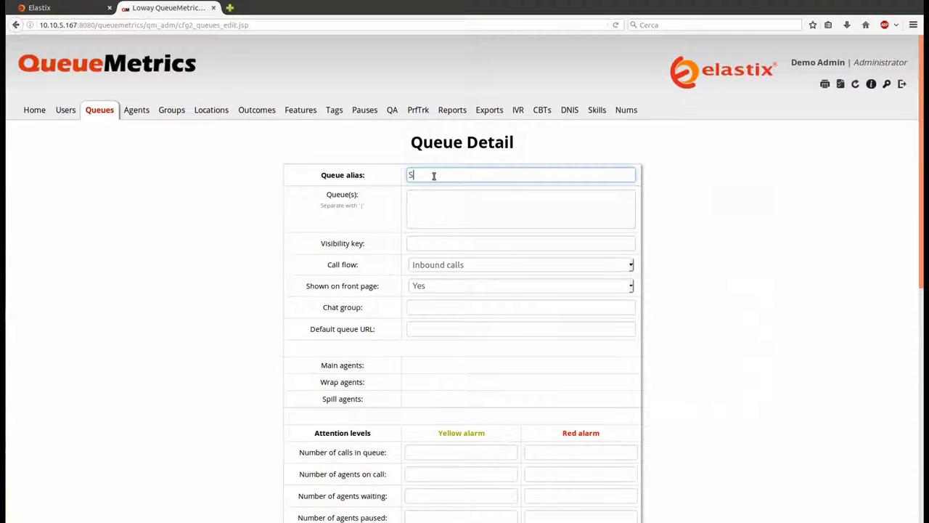
pyautogui.write('upport EN')
pyautogui.press('Tab')
pyautogui.write('300')
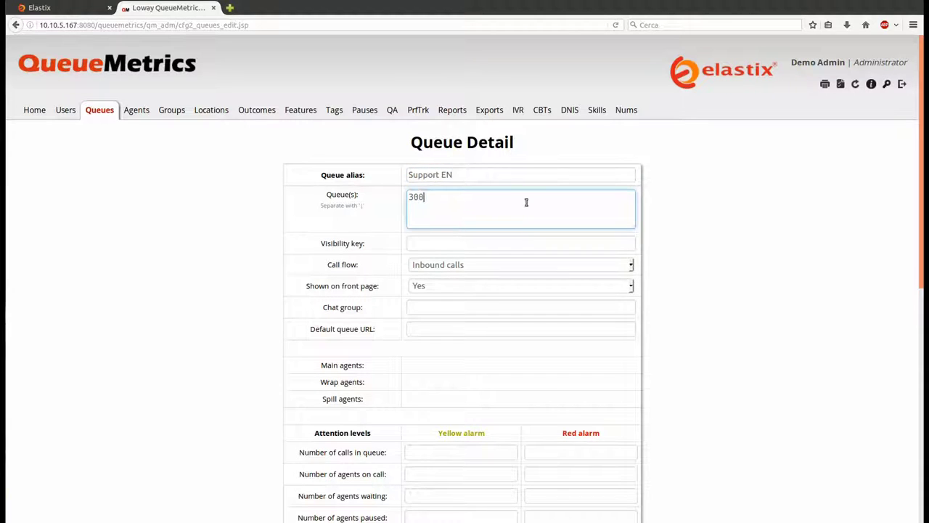
pyautogui.scroll(-6, 695, 228)
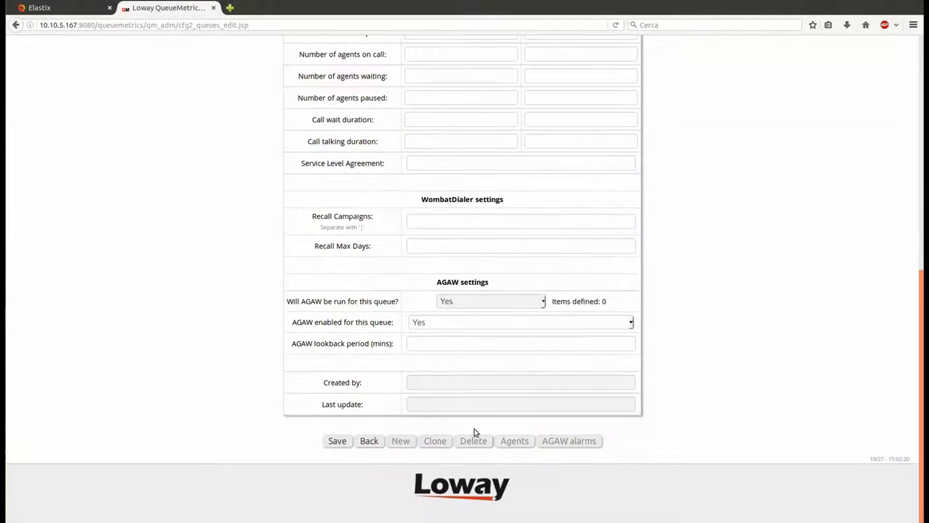
pyautogui.click(337, 441)
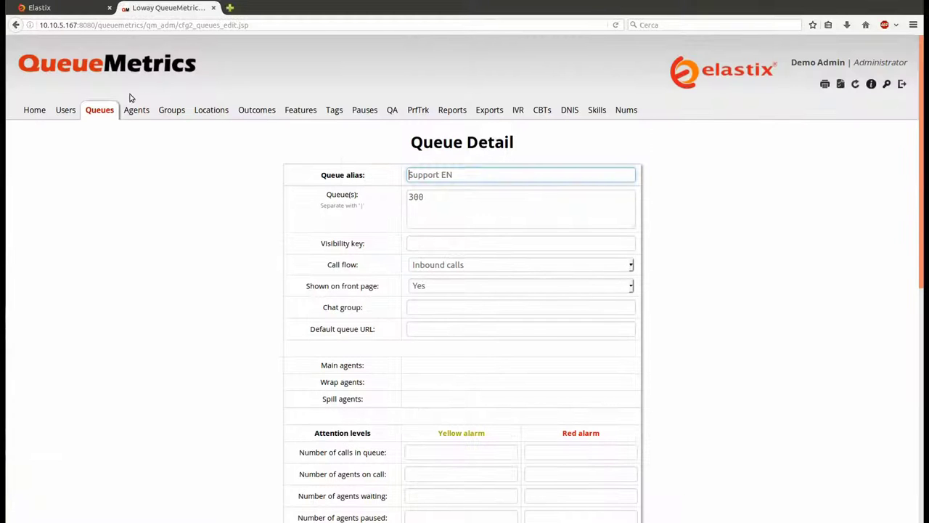
# Back in the queue list, start another new queue with the alias 'Sale' for Sales
pyautogui.click(108, 109)
pyautogui.click(509, 184)
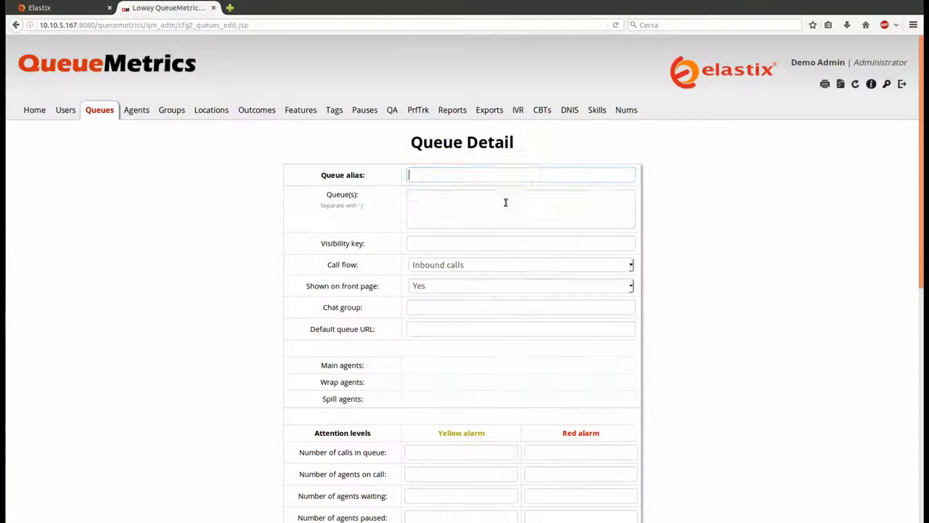
pyautogui.write('Sale')
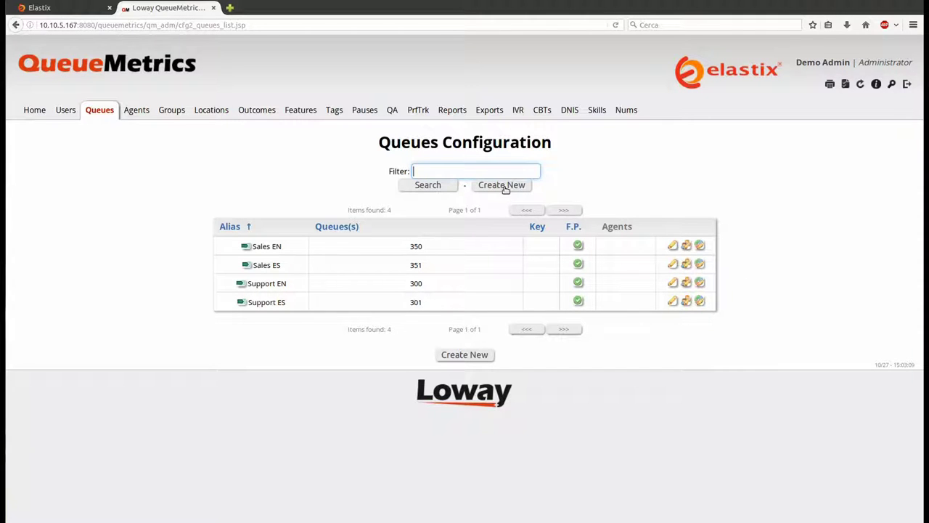
# Create the All Sales queue covering queues 350 and 351, and save it
pyautogui.click(504, 185)
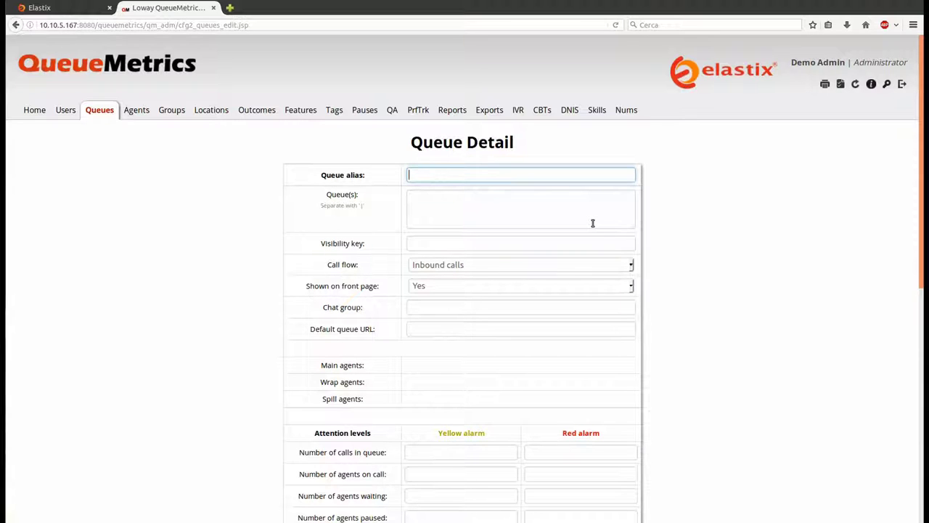
pyautogui.write('All Sales')
pyautogui.click(593, 223)
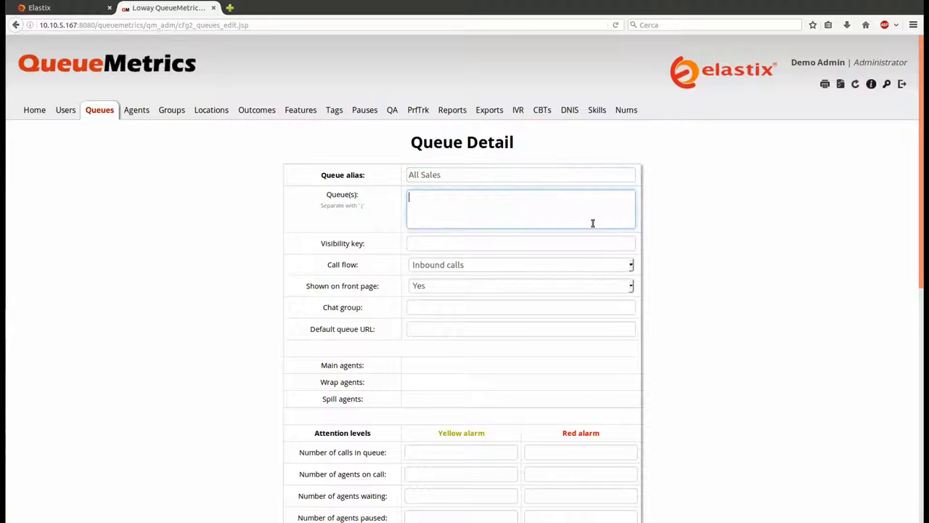
pyautogui.write('350')
pyautogui.write('|313')
pyautogui.scroll(-5, 869, 315)
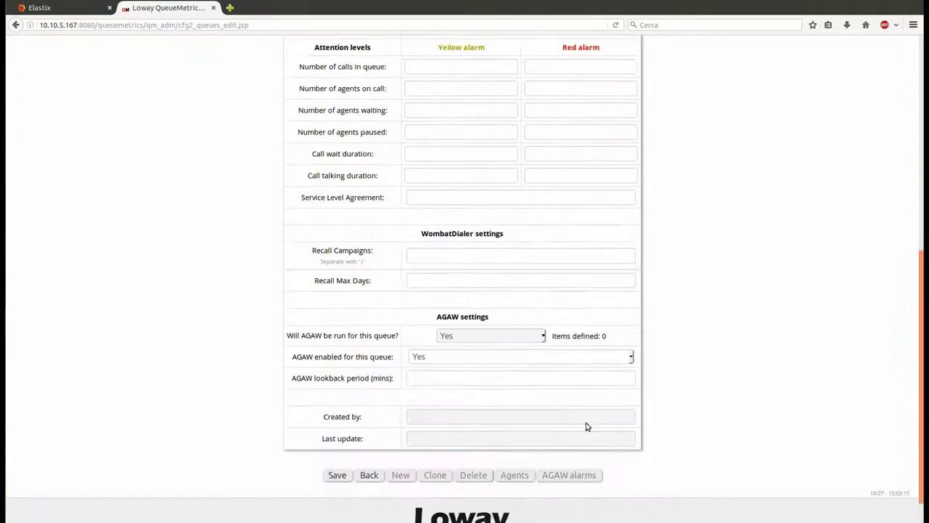
pyautogui.click(337, 475)
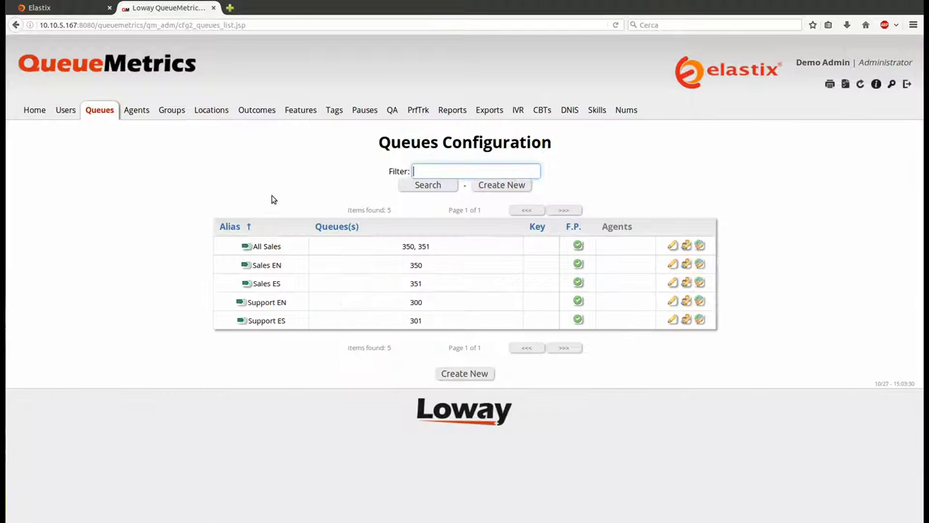
# Create the All Support queue covering 300 and 301, save it, and return to the queue list
pyautogui.click(520, 187)
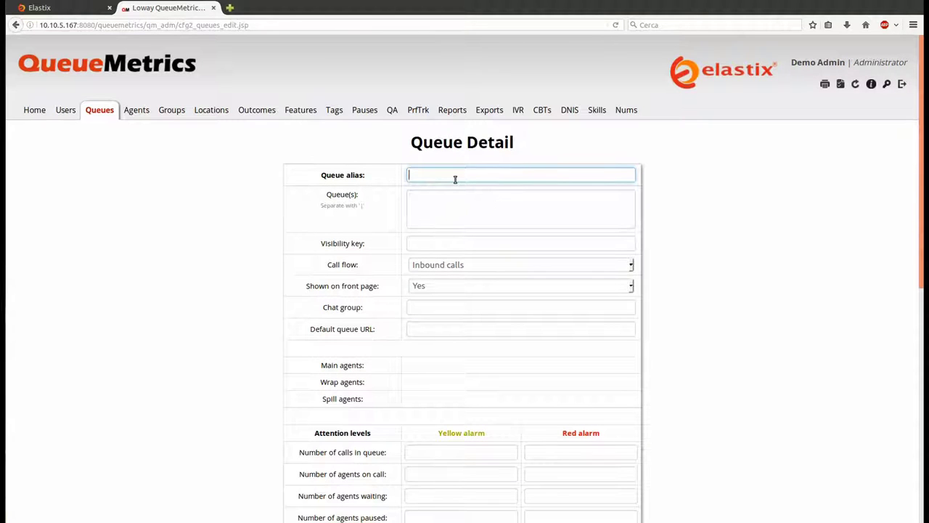
pyautogui.write('All S')
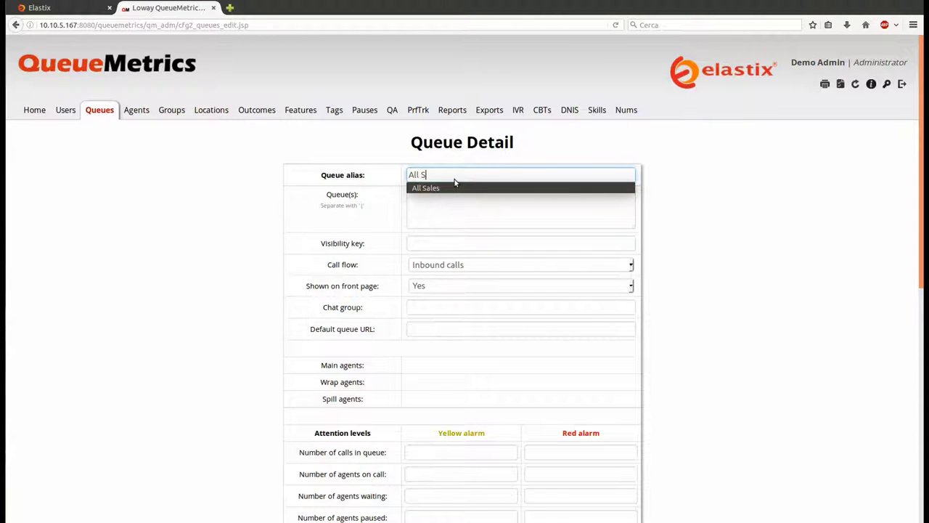
pyautogui.write('upport')
pyautogui.press('Tab')
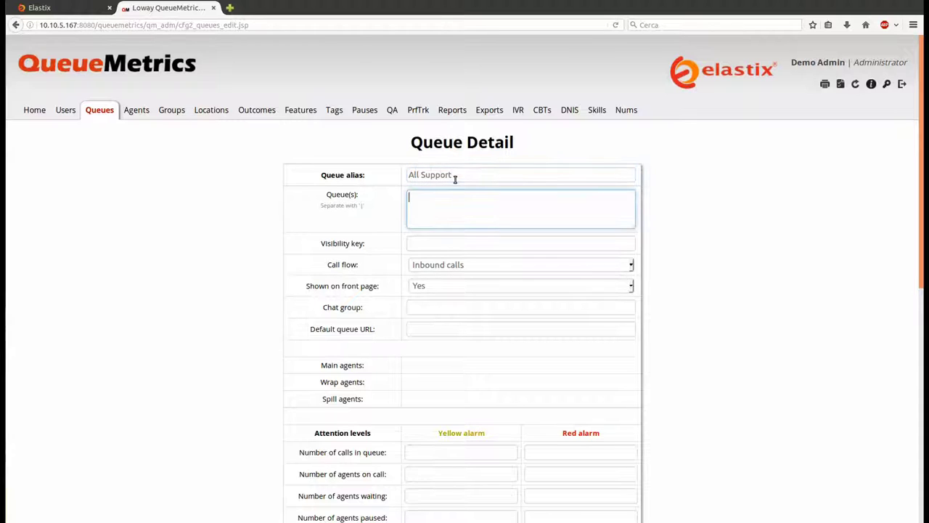
pyautogui.write('300|301')
pyautogui.scroll(-10, 780, 264)
pyautogui.click(338, 440)
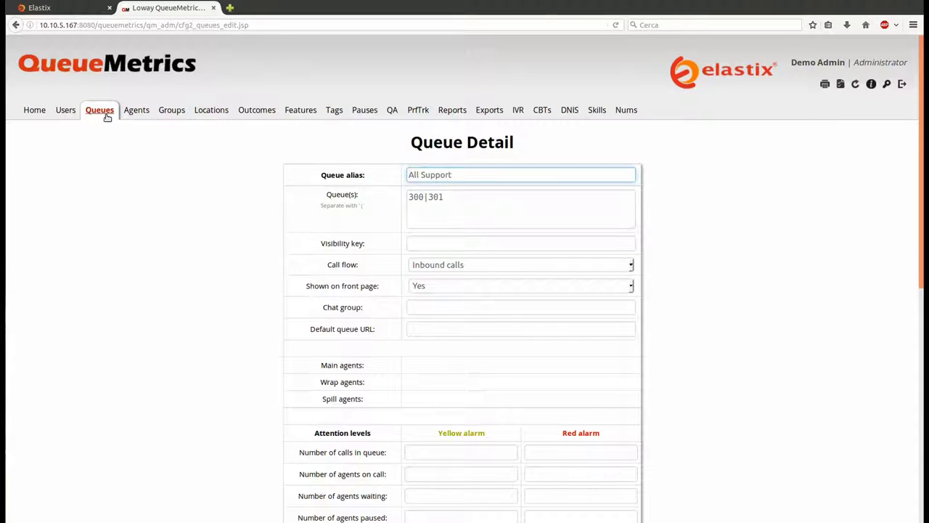
pyautogui.click(107, 113)
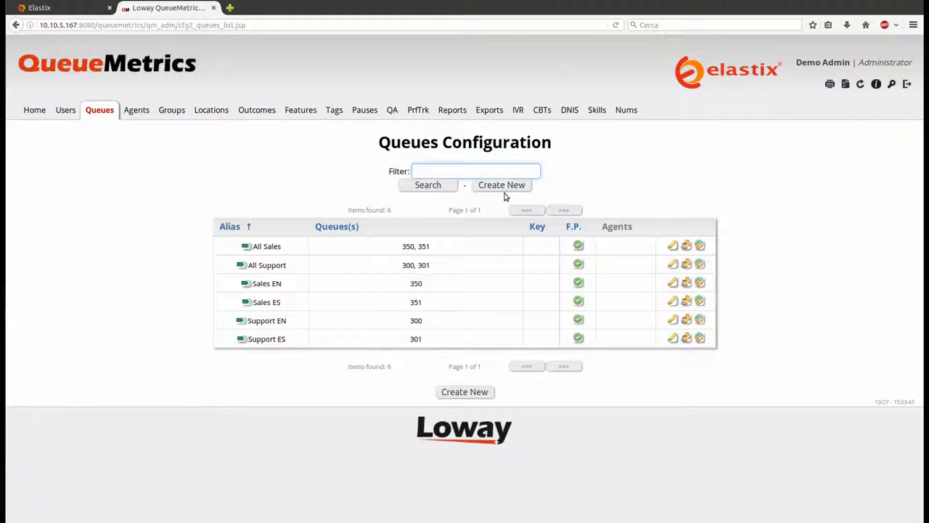
# Save a new All Queues entry with queue list * and return to the queue list
pyautogui.click(500, 186)
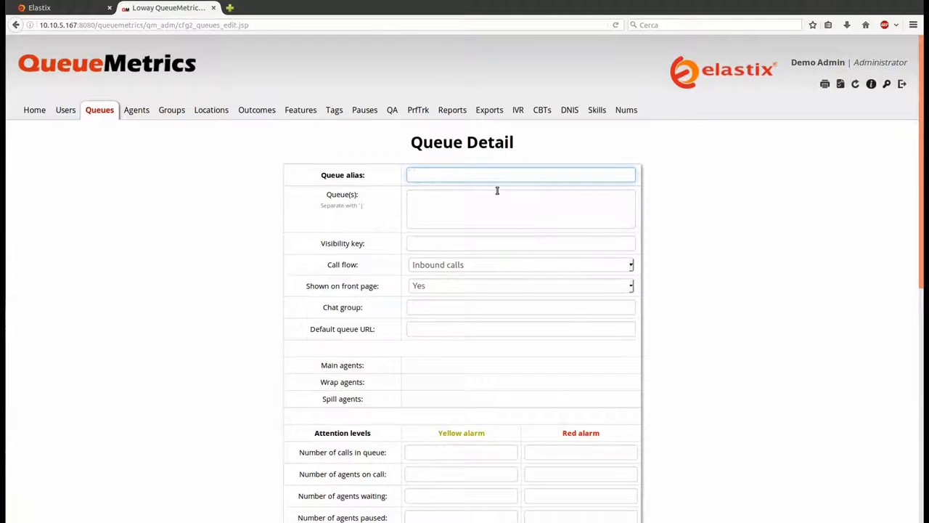
pyautogui.write('All Queues')
pyautogui.click(497, 190)
pyautogui.write('*')
pyautogui.scroll(-6, 795, 360)
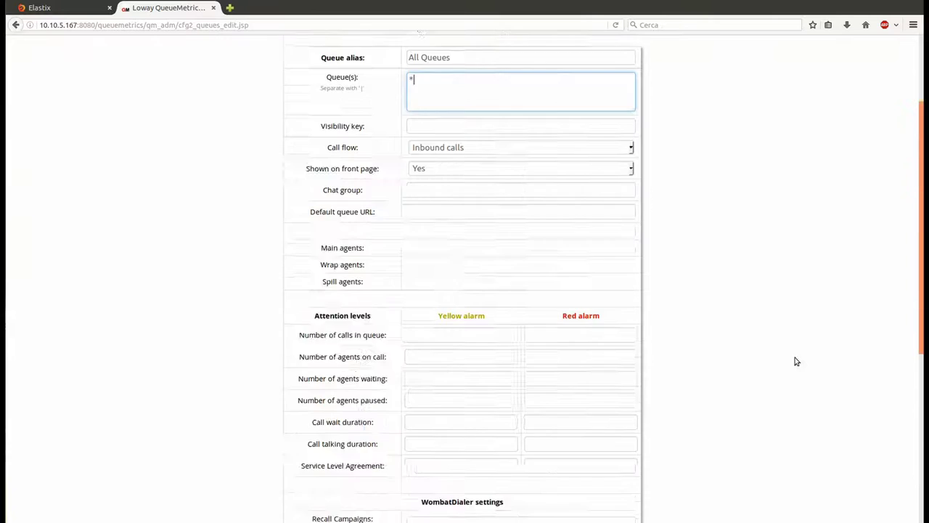
pyautogui.click(336, 441)
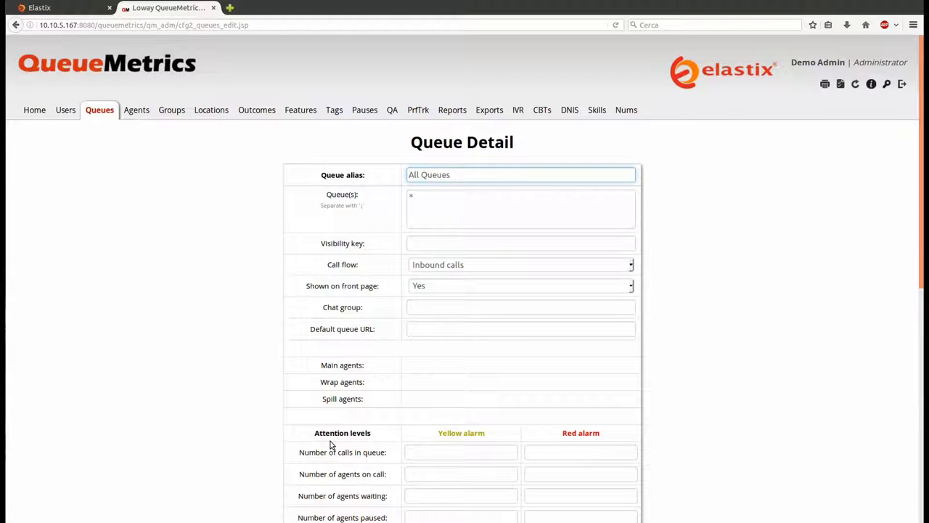
pyautogui.click(107, 118)
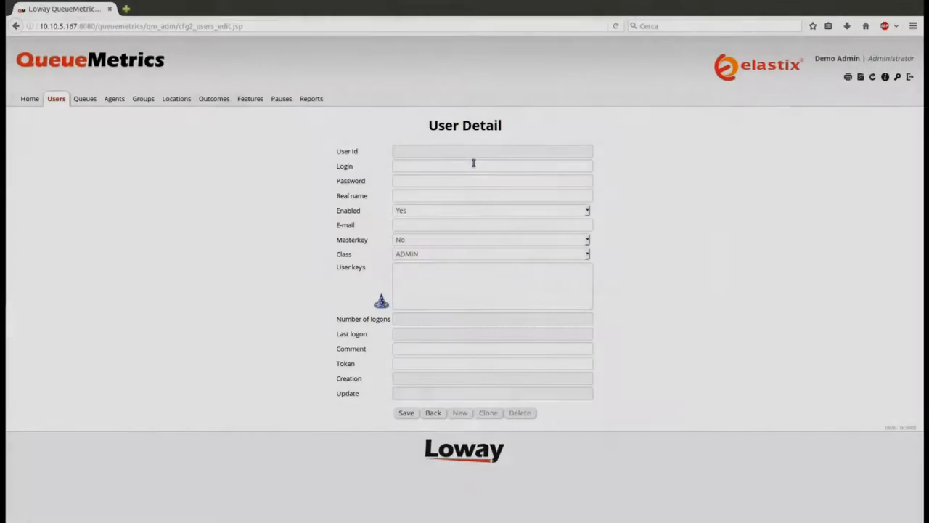
# Enter the new user's login name and real name
pyautogui.click(458, 165)
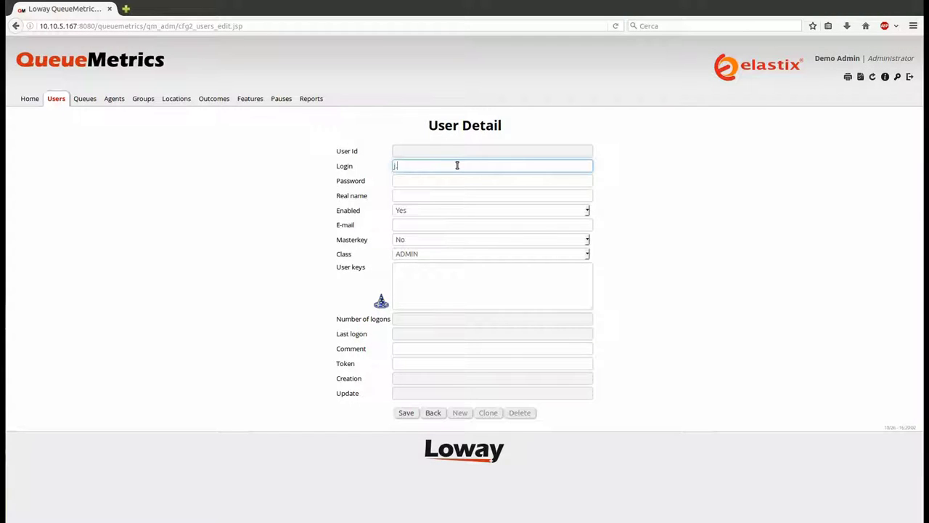
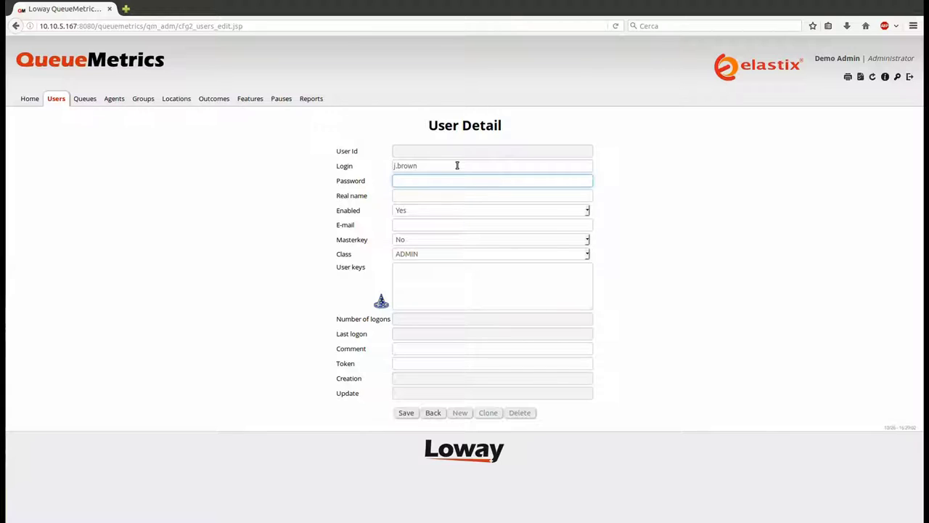
pyautogui.write('123456')
pyautogui.press('Tab')
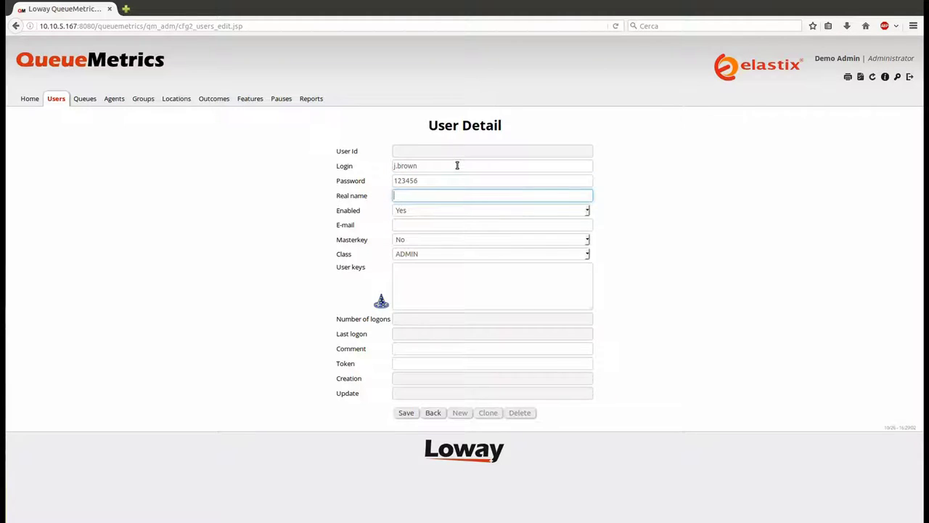
# Set the class to SUPERVISORS, save the user, and start another new user
pyautogui.click(413, 254)
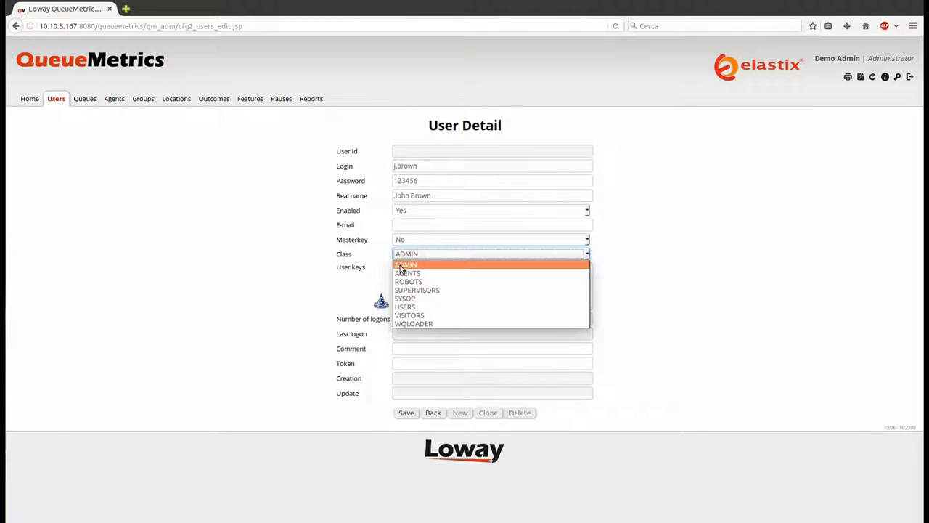
pyautogui.click(425, 290)
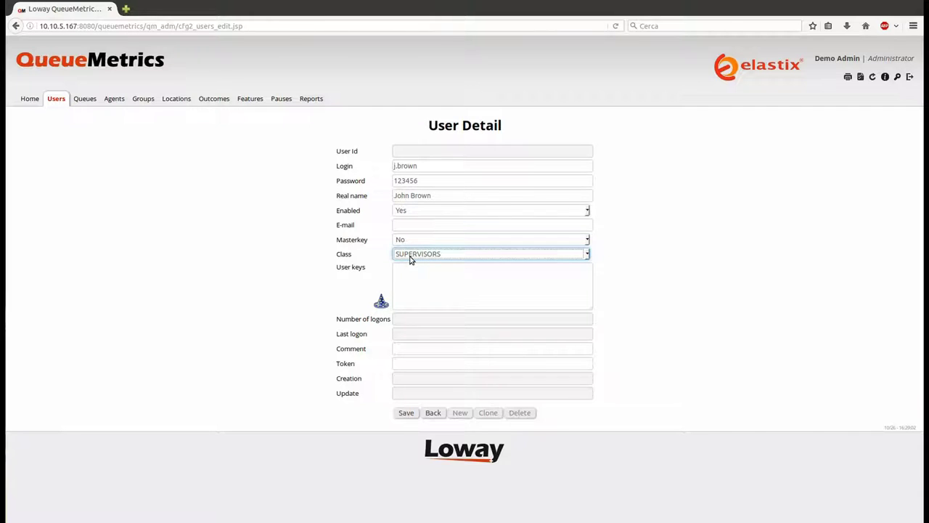
pyautogui.click(411, 415)
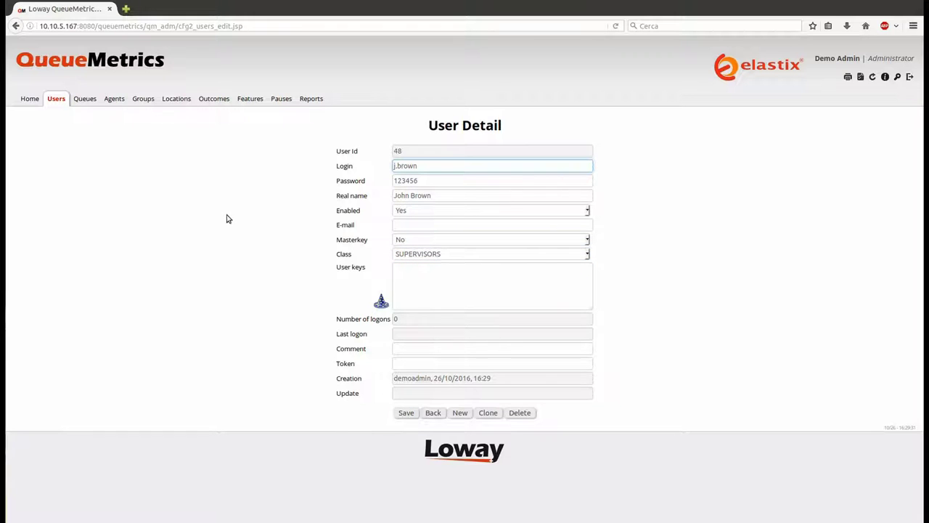
pyautogui.click(58, 99)
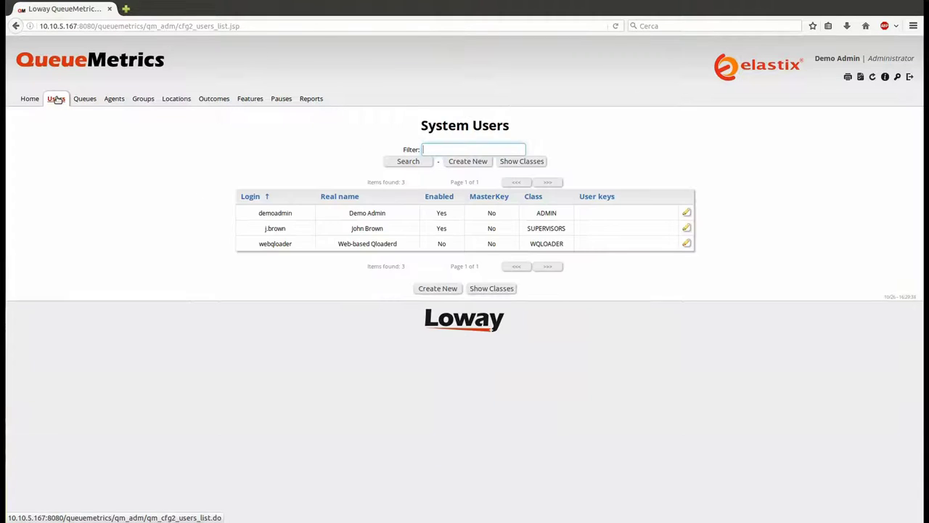
pyautogui.click(468, 162)
# Save a second user with its login, password and real name, keeping class ADMIN
pyautogui.click(451, 167)
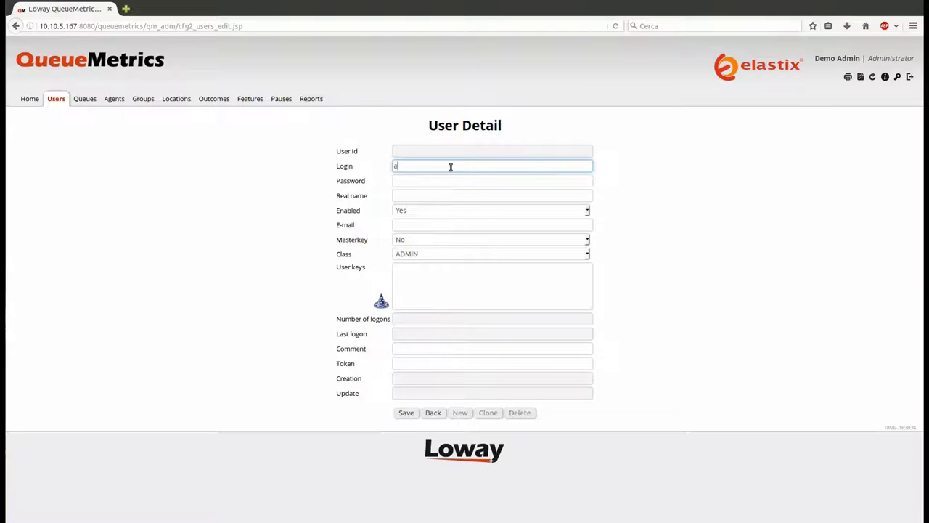
pyautogui.press('Tab')
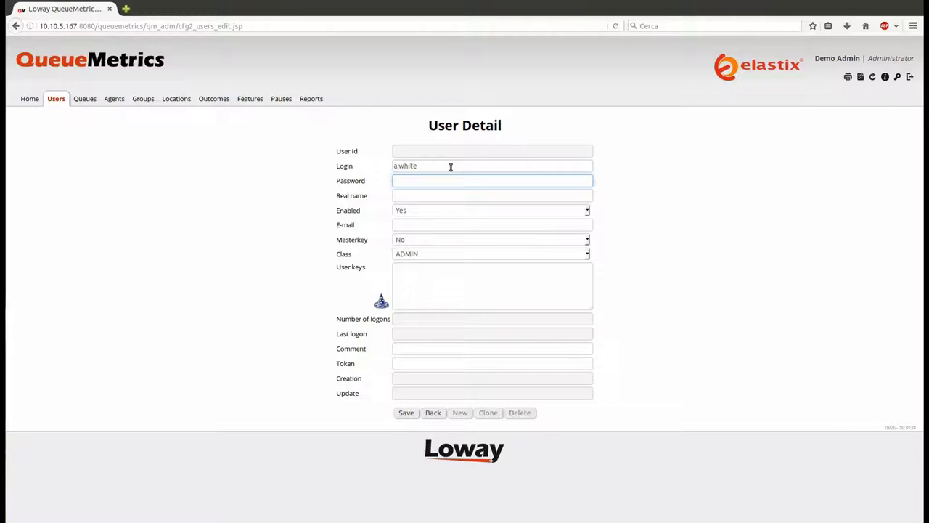
pyautogui.press('Tab')
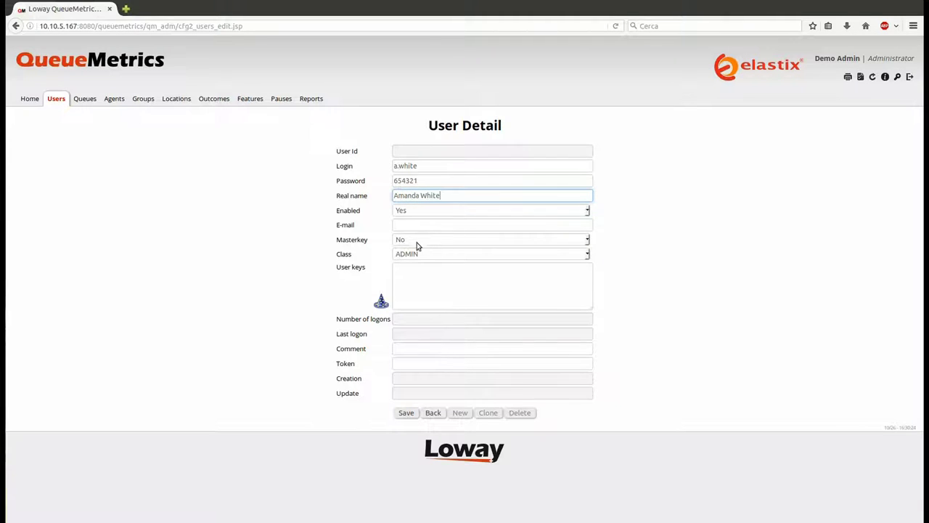
pyautogui.click(439, 254)
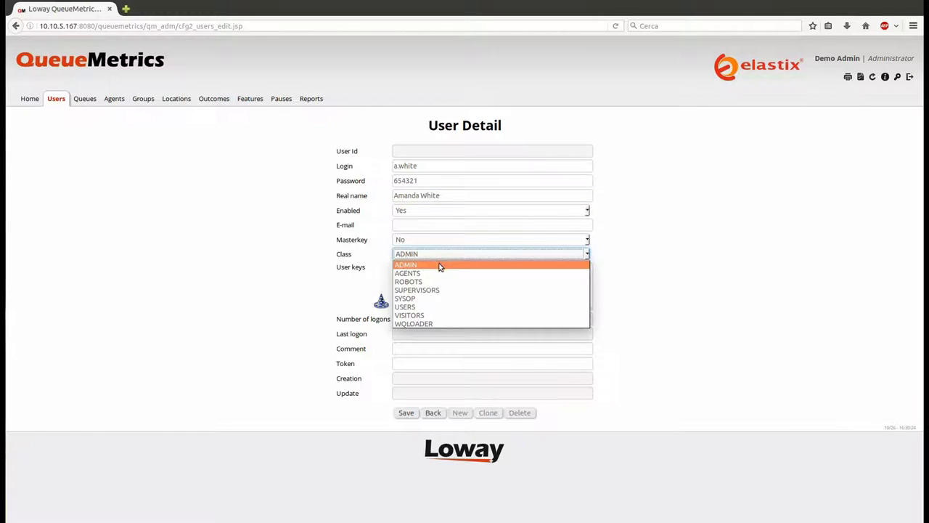
pyautogui.click(440, 265)
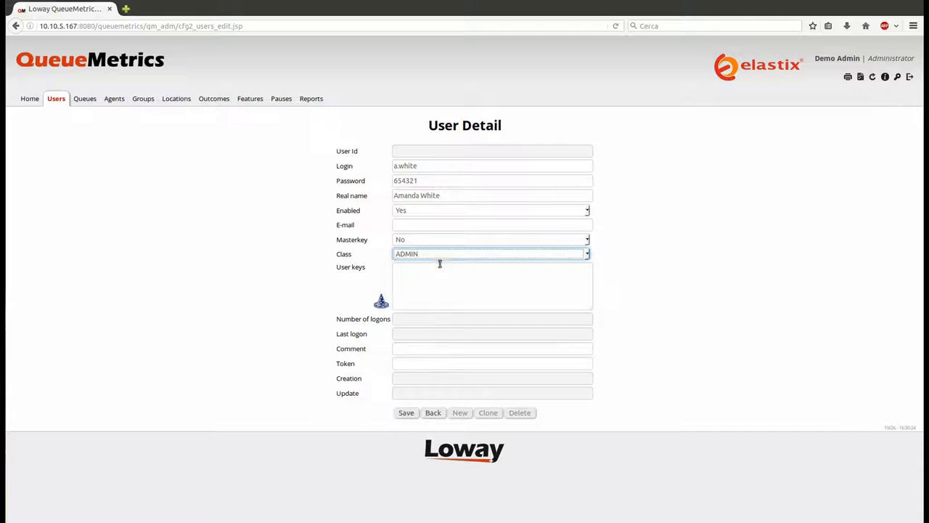
pyautogui.click(408, 414)
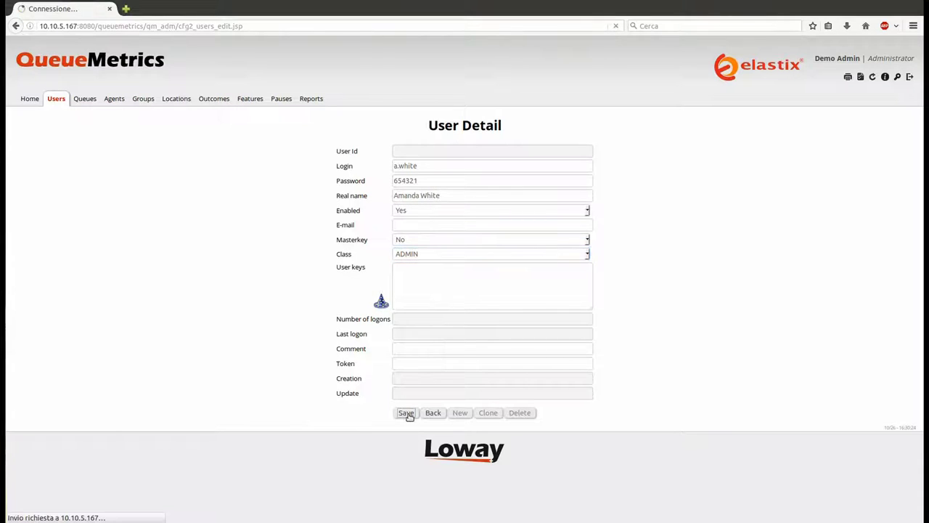
pyautogui.click(67, 102)
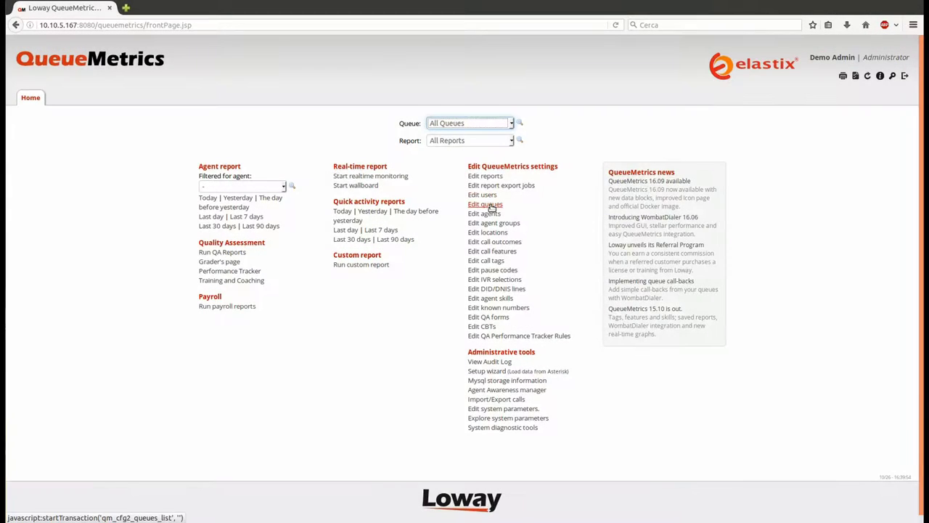
# Create agent Agent/101 with the agent's name as its description
pyautogui.click(485, 214)
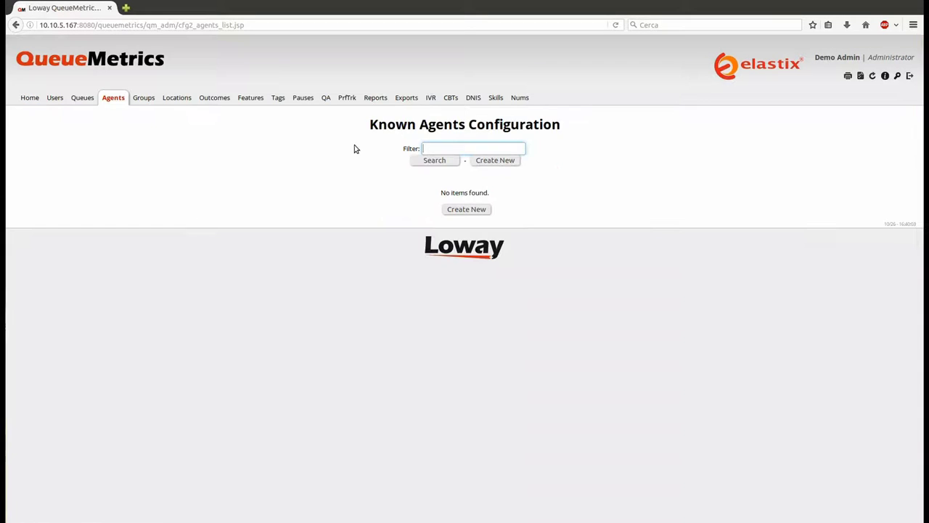
pyautogui.click(495, 160)
pyautogui.write('A')
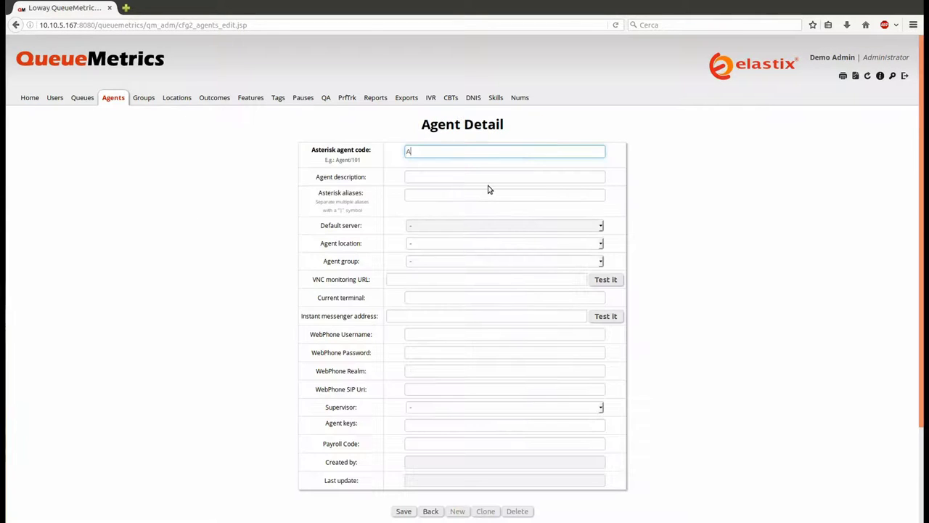
pyautogui.write('gent/101')
pyautogui.press('Tab')
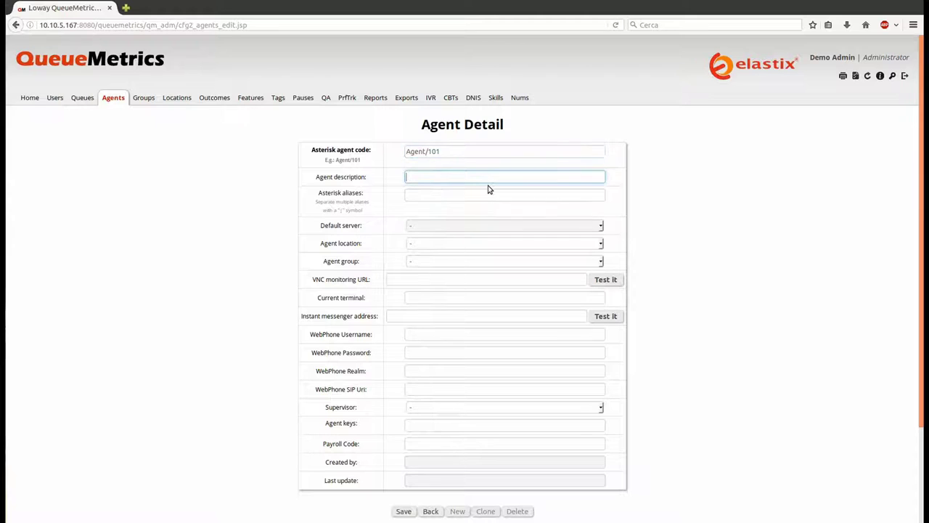
pyautogui.click(404, 511)
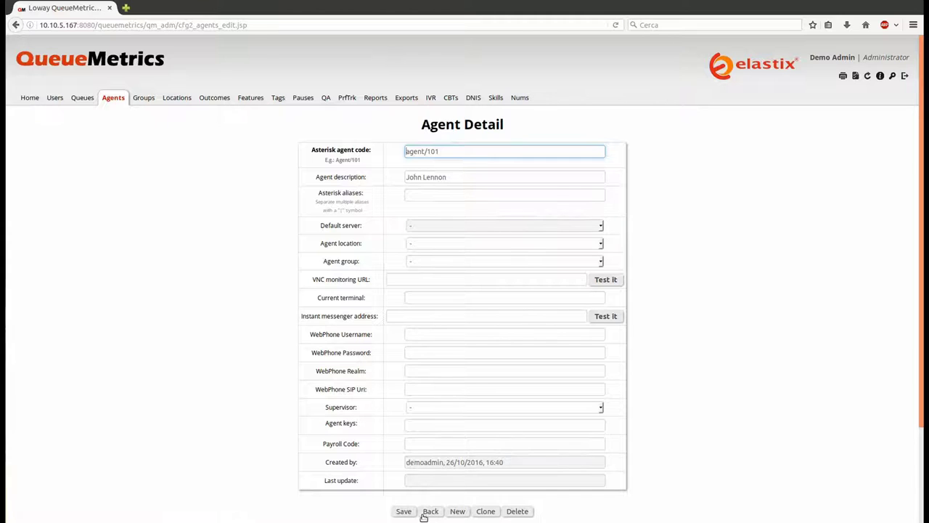
pyautogui.click(114, 97)
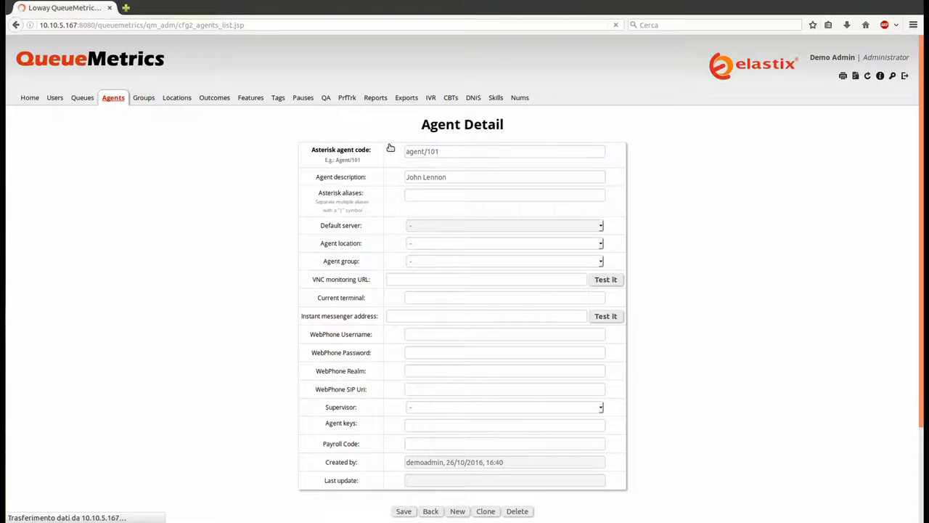
# Create agent Agent/102 with its description and return to the known agents list
pyautogui.click(487, 160)
pyautogui.write('A')
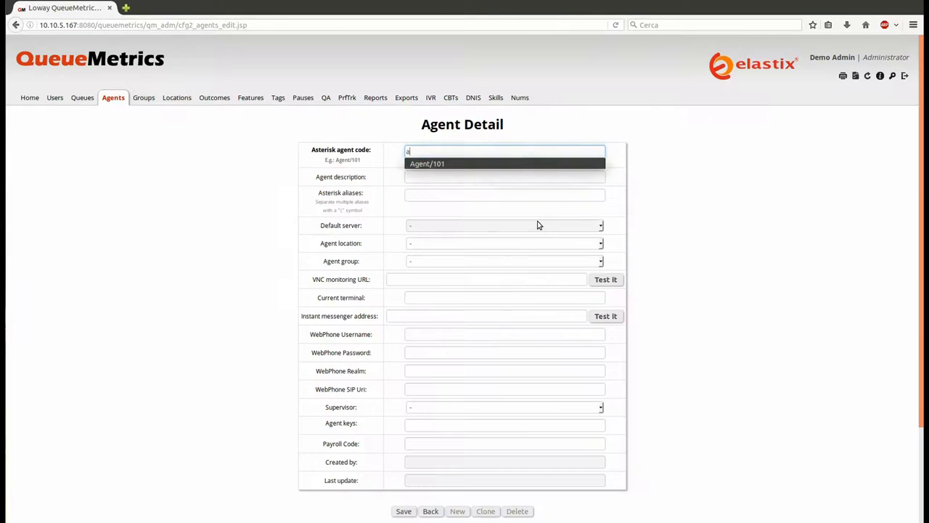
pyautogui.write('gent/102')
pyautogui.press('Tab')
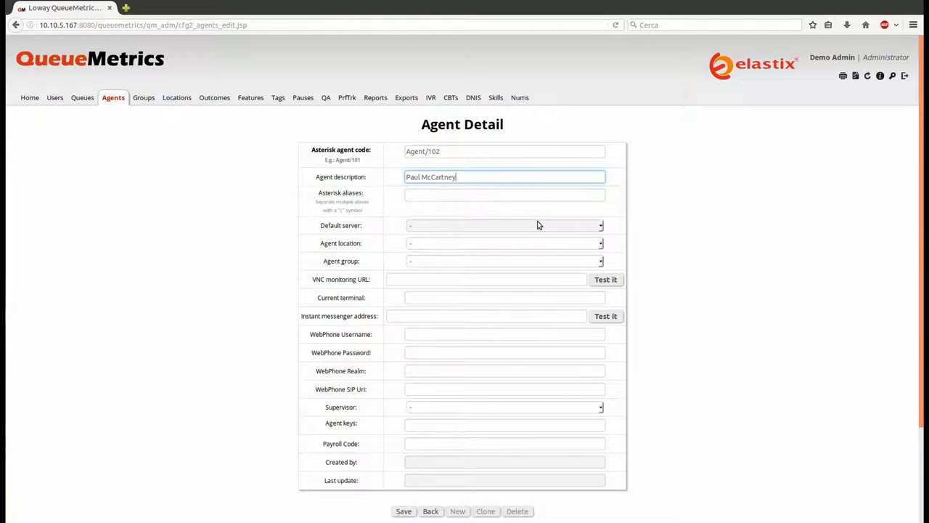
pyautogui.click(407, 511)
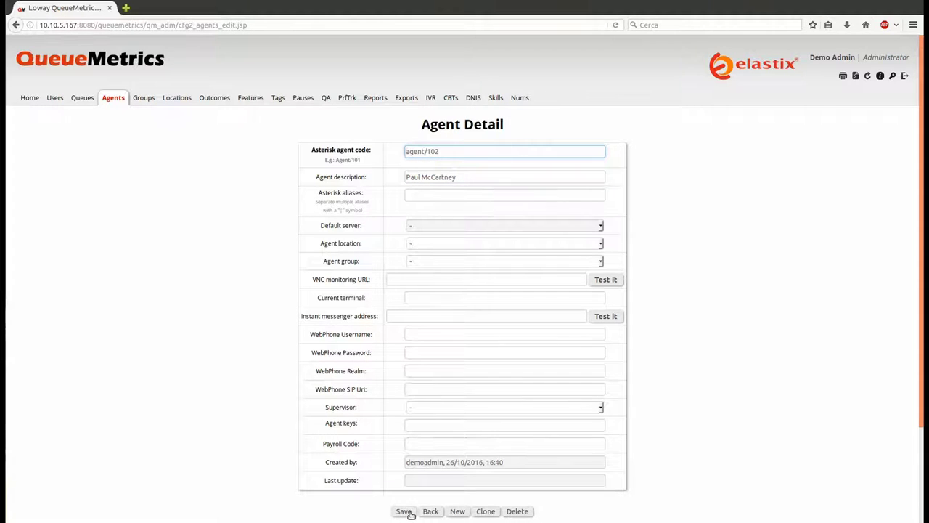
pyautogui.click(118, 99)
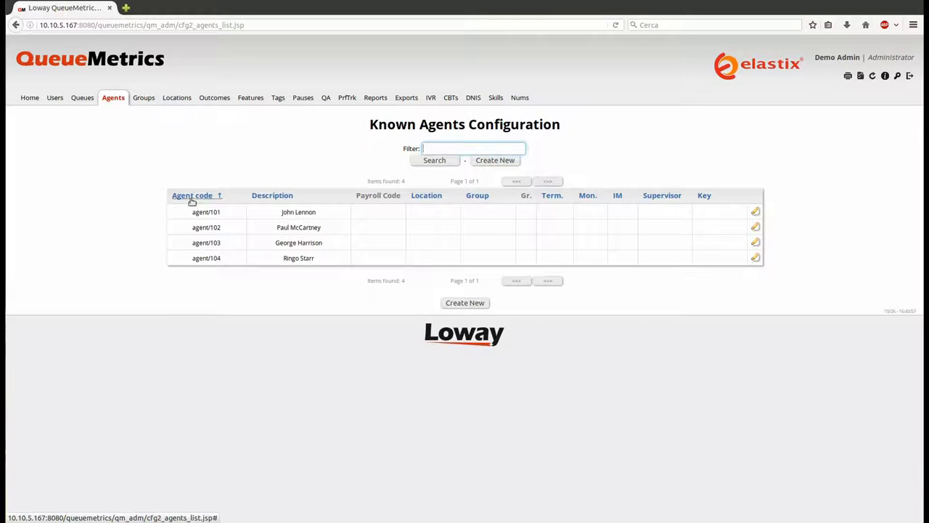
# Add AGENTS-class user login agent/101 with its password and real name
pyautogui.click(62, 101)
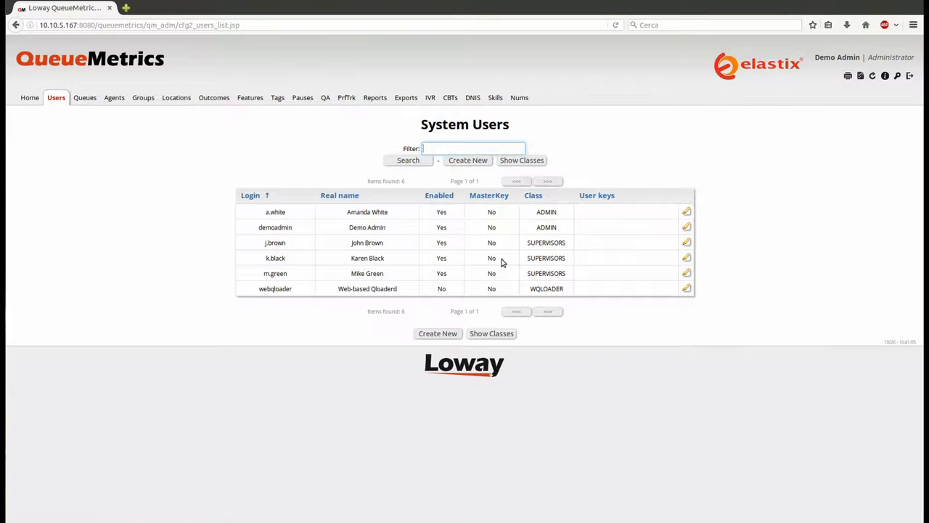
pyautogui.click(459, 160)
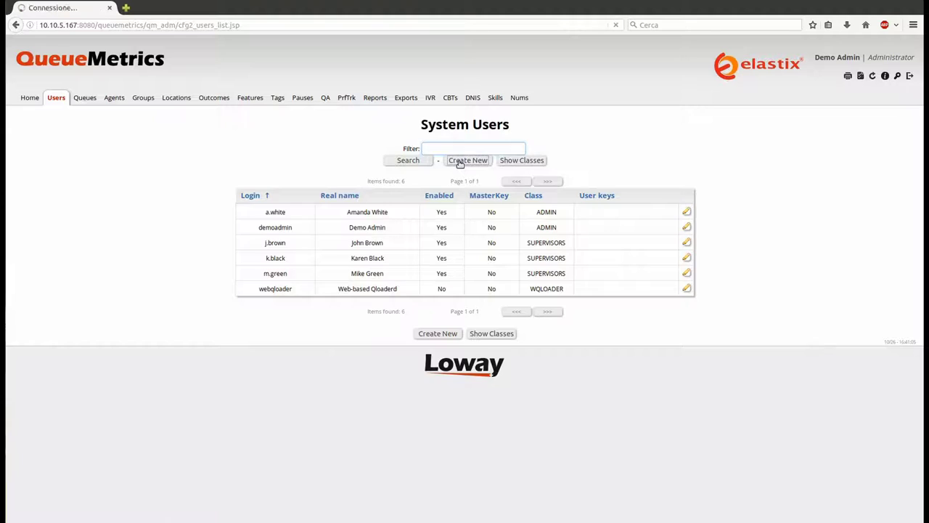
pyautogui.click(425, 163)
pyautogui.write('agent/')
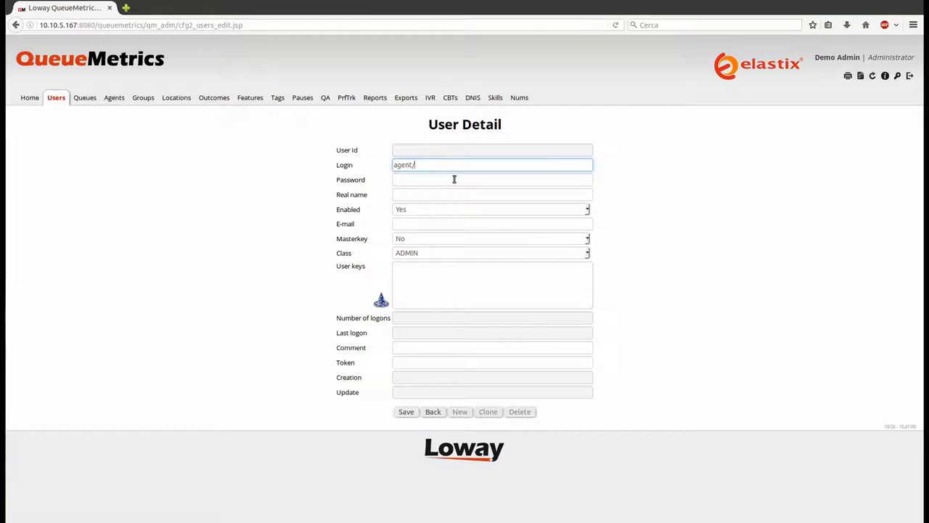
pyautogui.write('101')
pyautogui.click(453, 180)
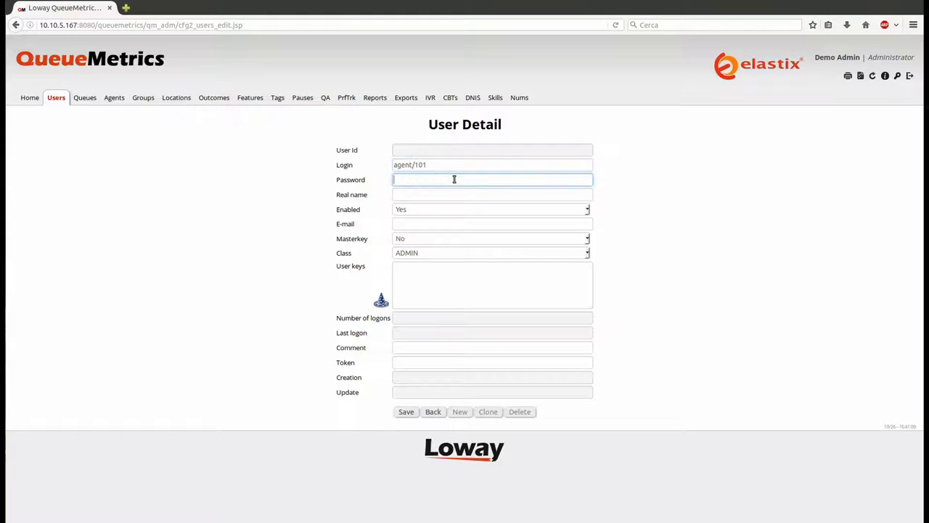
pyautogui.write('101')
pyautogui.press('Tab')
pyautogui.write('Joh')
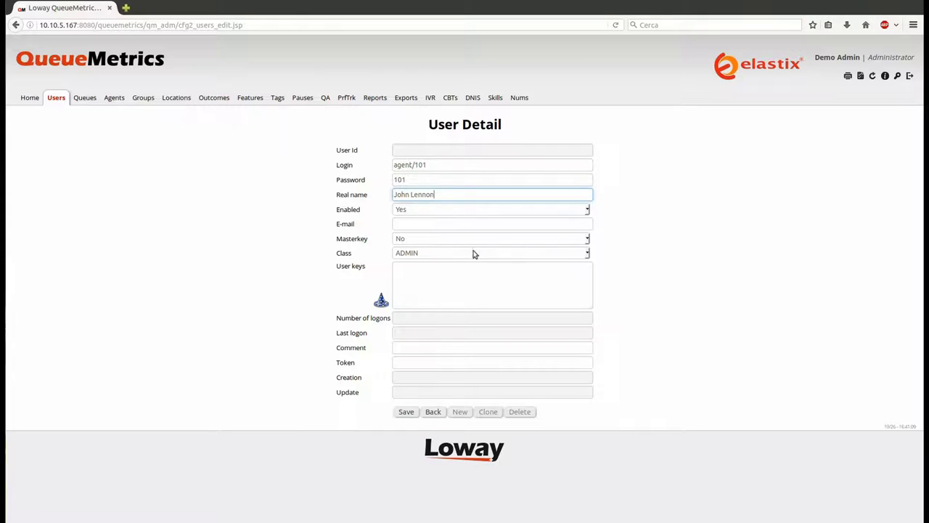
pyautogui.press('Return')
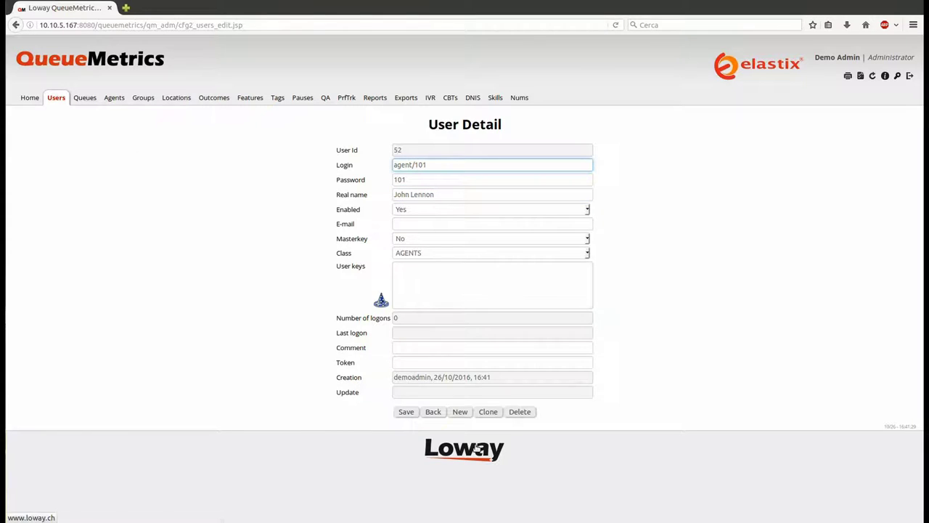
pyautogui.click(433, 411)
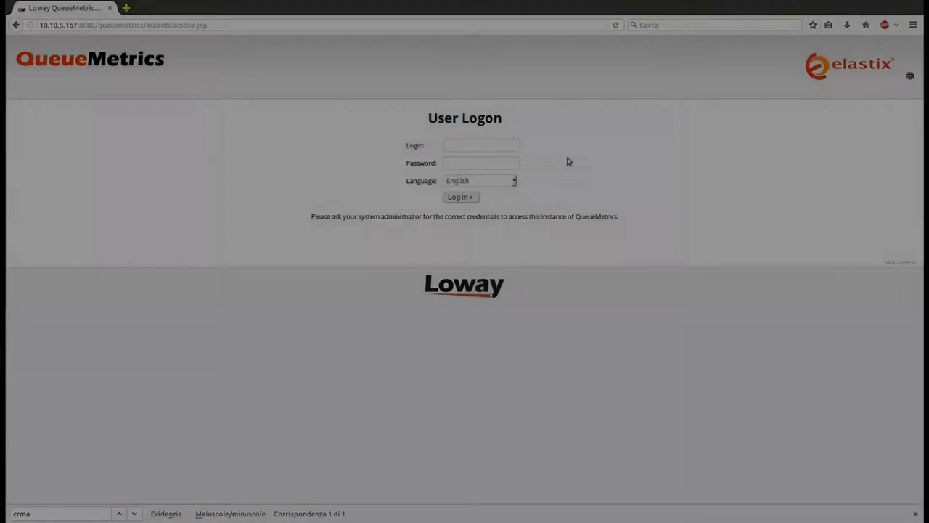
# Sign in to QueueMetrics as agent/101 with the agent's password
pyautogui.click(487, 146)
pyautogui.write('agent/1')
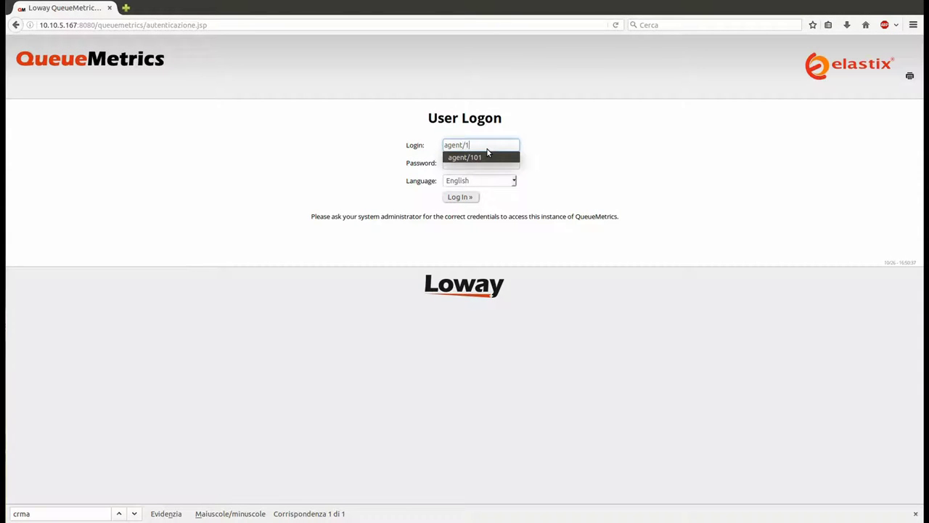
pyautogui.write('01')
pyautogui.press('Tab')
pyautogui.write('101')
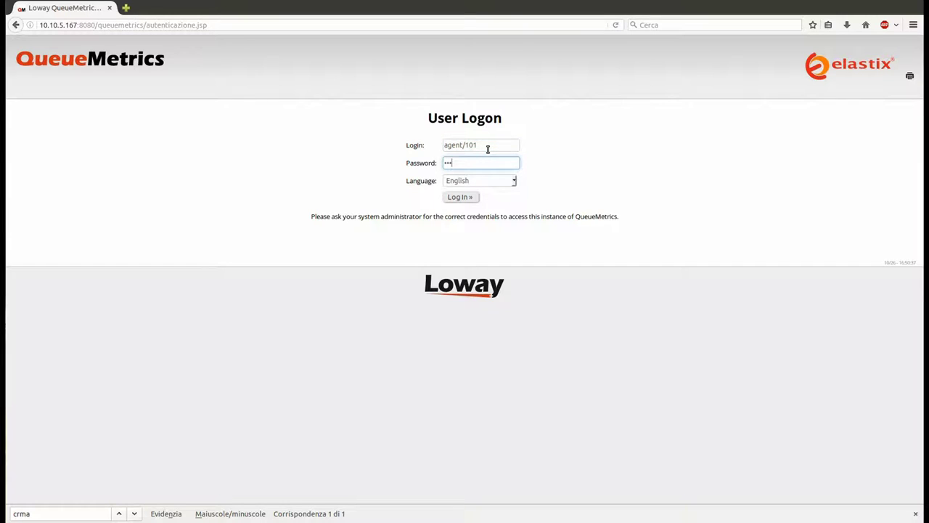
pyautogui.press('Return')
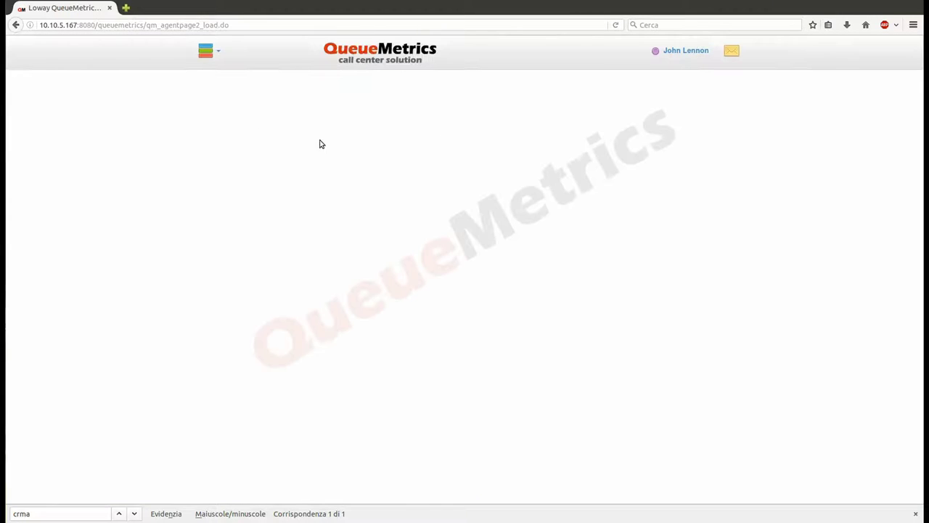
# Log agent/101 into the Sales EN and Support EN queues
pyautogui.click(207, 51)
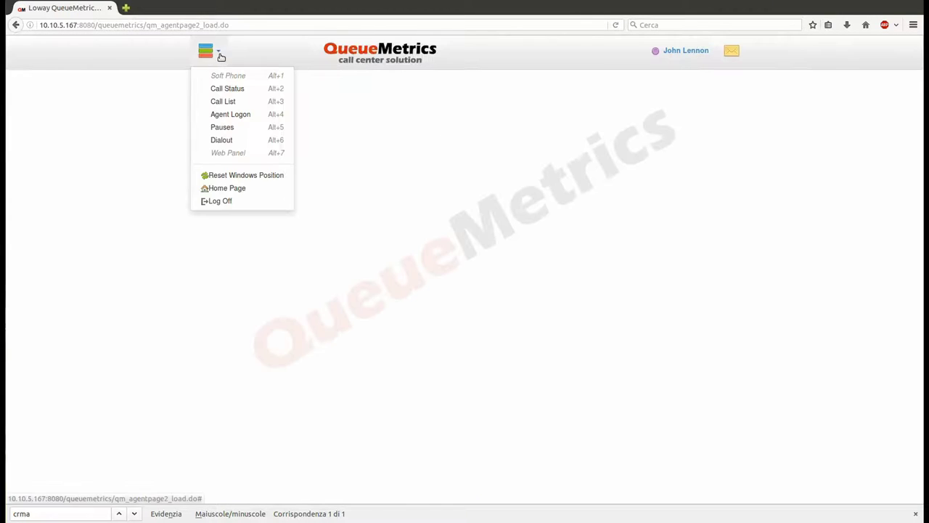
pyautogui.click(231, 116)
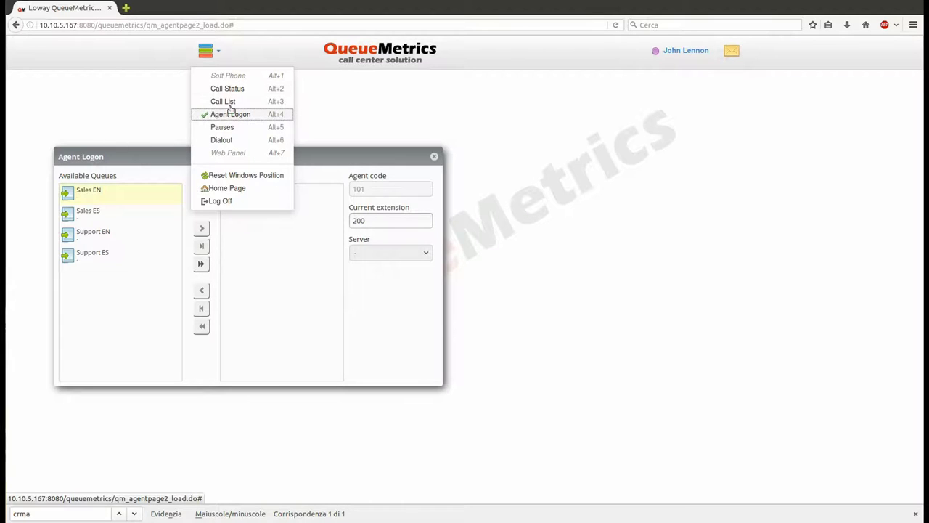
pyautogui.click(234, 101)
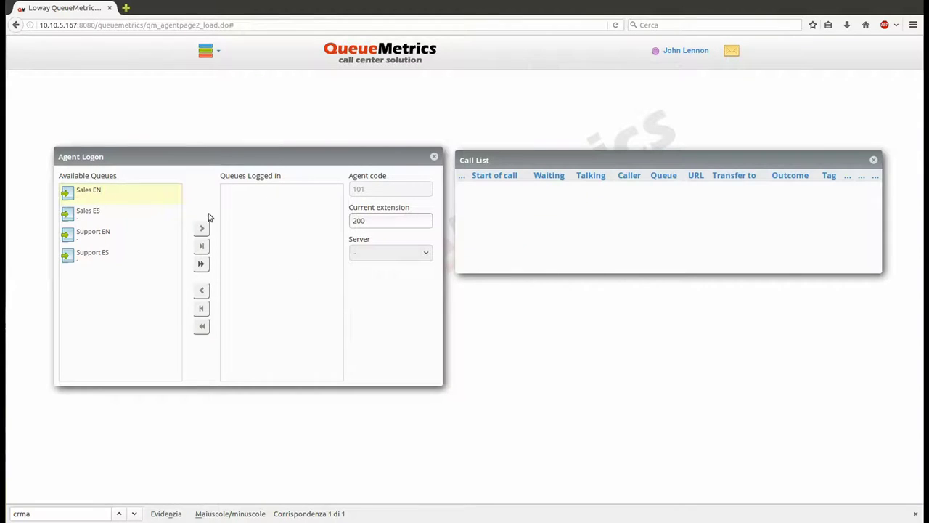
pyautogui.click(144, 201)
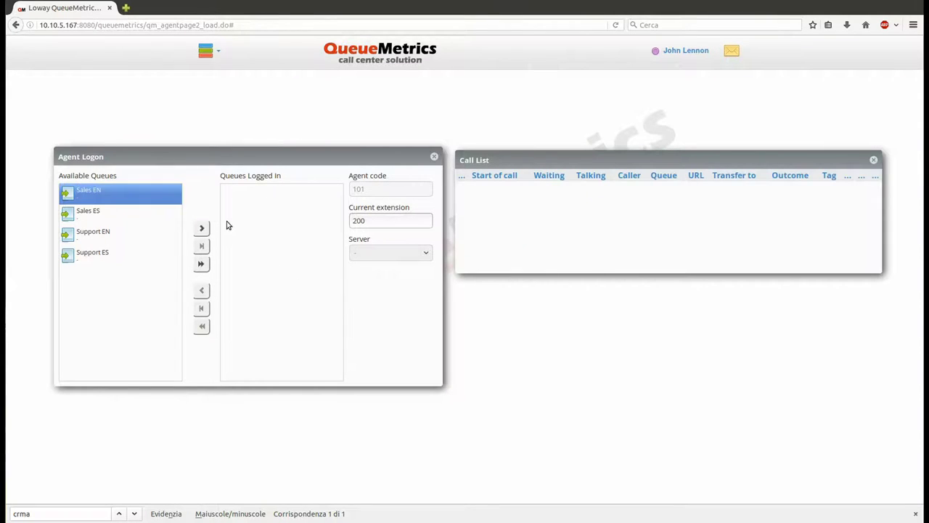
pyautogui.keyDown('ctrl'); pyautogui.click(111, 238); pyautogui.keyUp('ctrl')
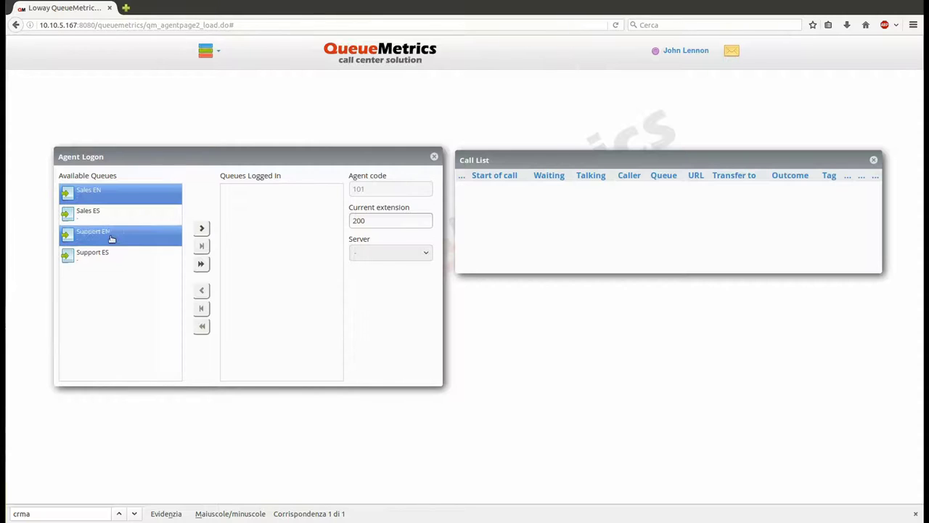
pyautogui.click(204, 230)
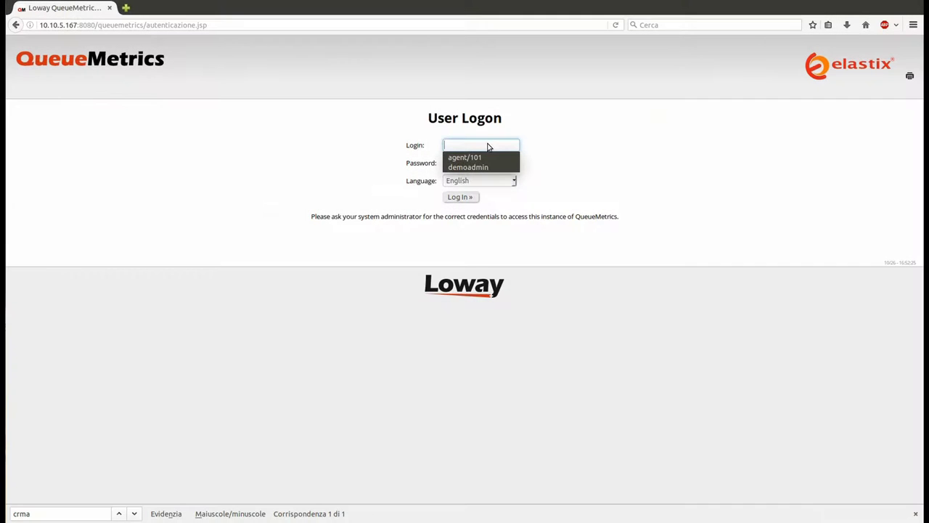
# Sign back in to QueueMetrics with the administrator account
pyautogui.click(487, 166)
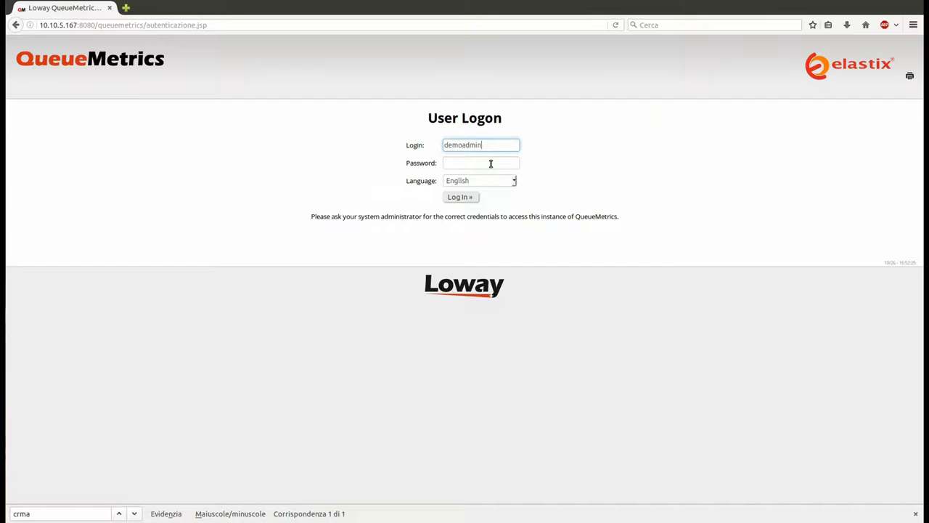
pyautogui.click(497, 165)
pyautogui.write('demo')
pyautogui.press('Return')
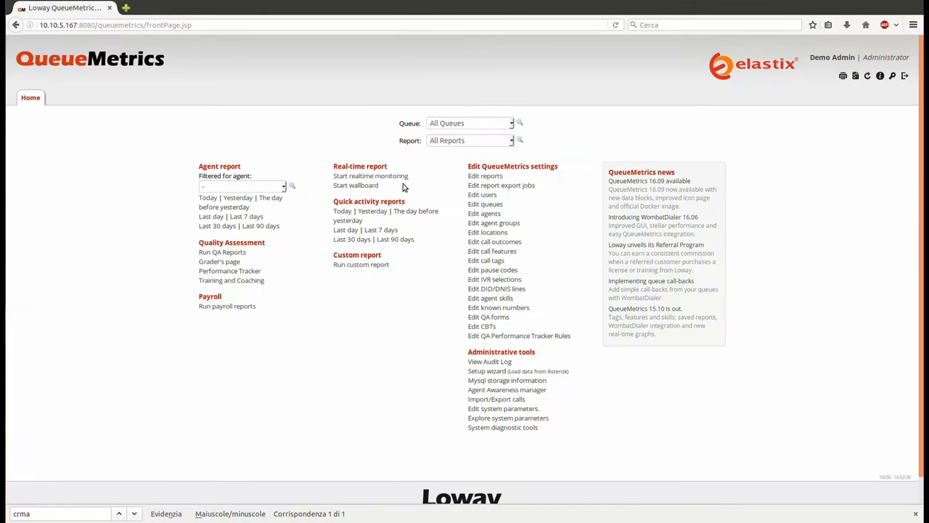
# Start realtime monitoring of the queues and look over the results
pyautogui.click(400, 177)
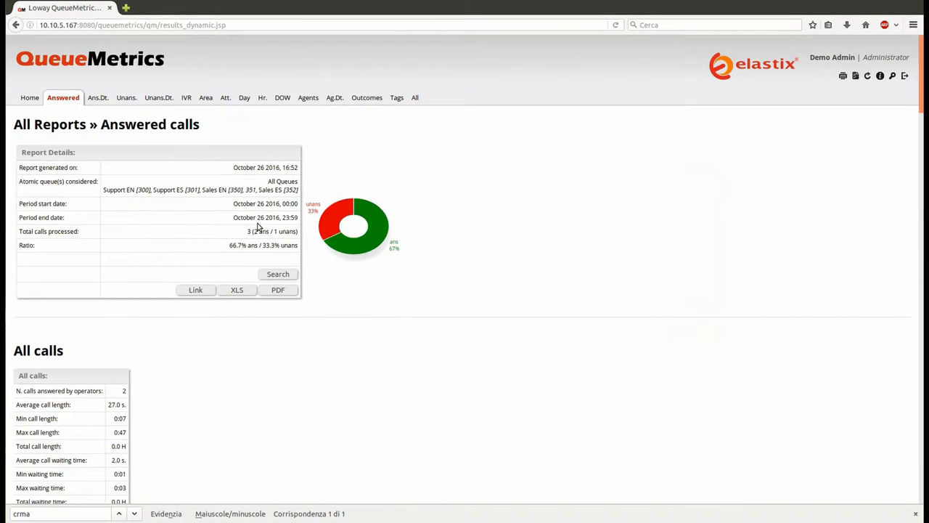
pyautogui.scroll(-1, 232, 228)
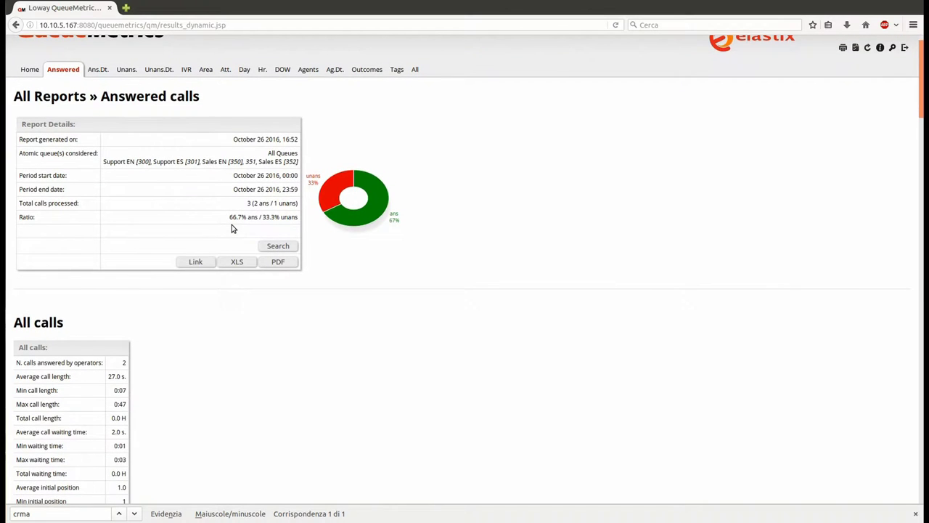
pyautogui.scroll(1, 232, 228)
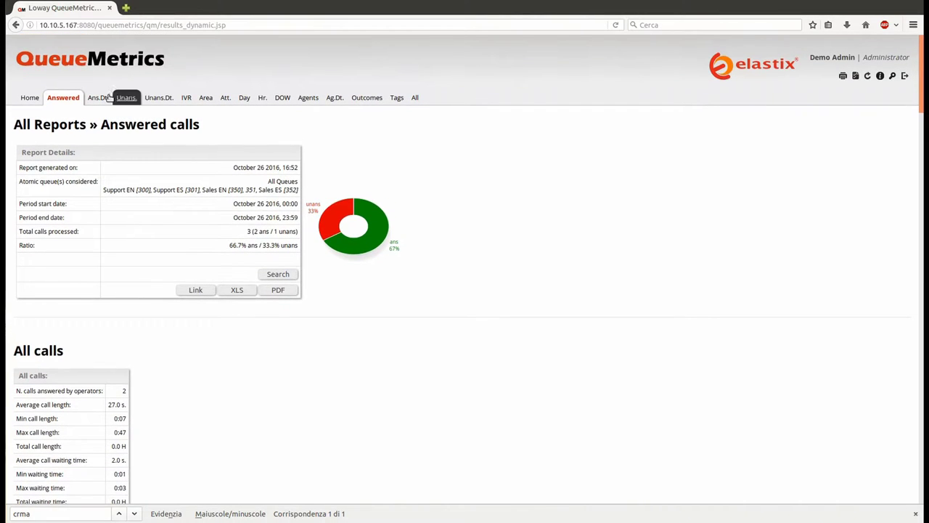